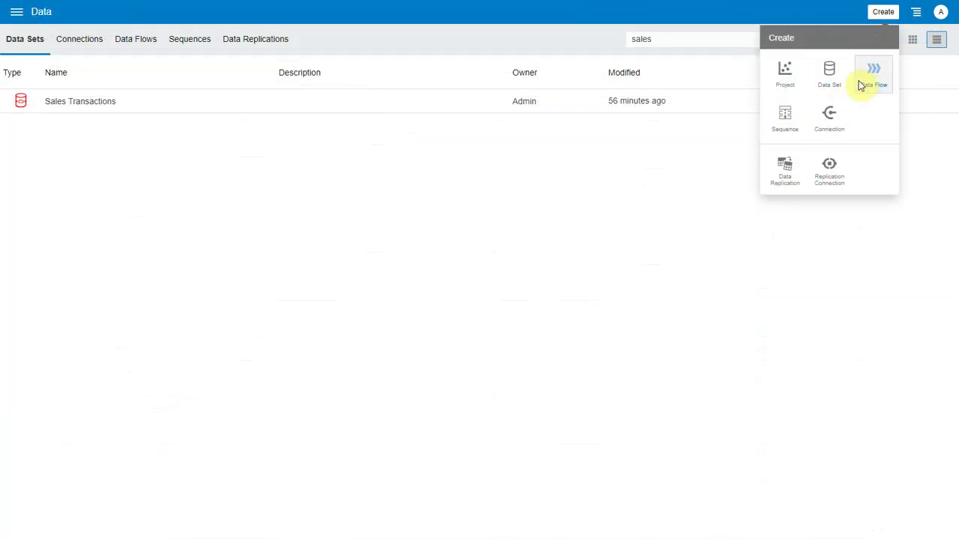
Step: Start a new data flow with Sales Transactions as its source
left_click(863, 83)
left_click(571, 148)
type("SALES")
double_click(317, 224)
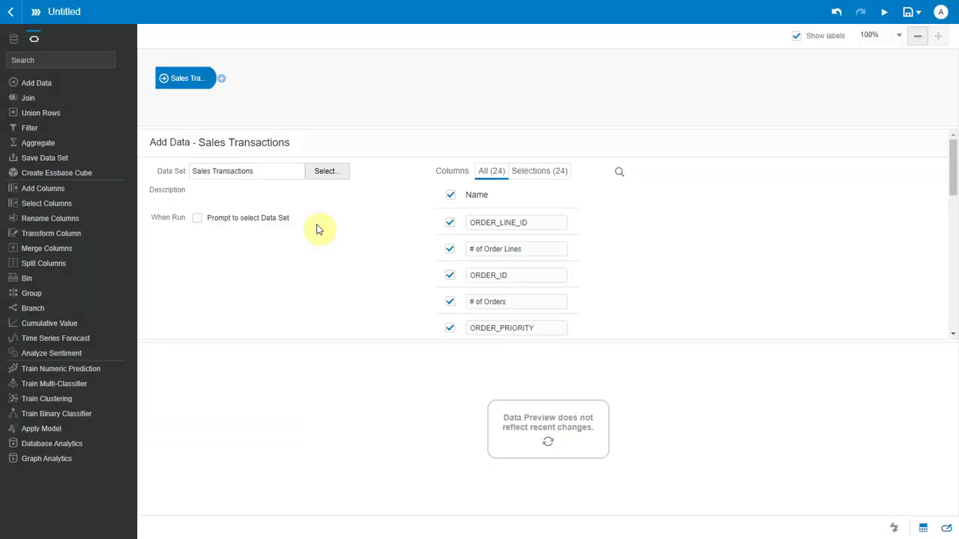
Step: Add a Database Analytics step using the Frequent Itemsets operation
left_click(222, 78)
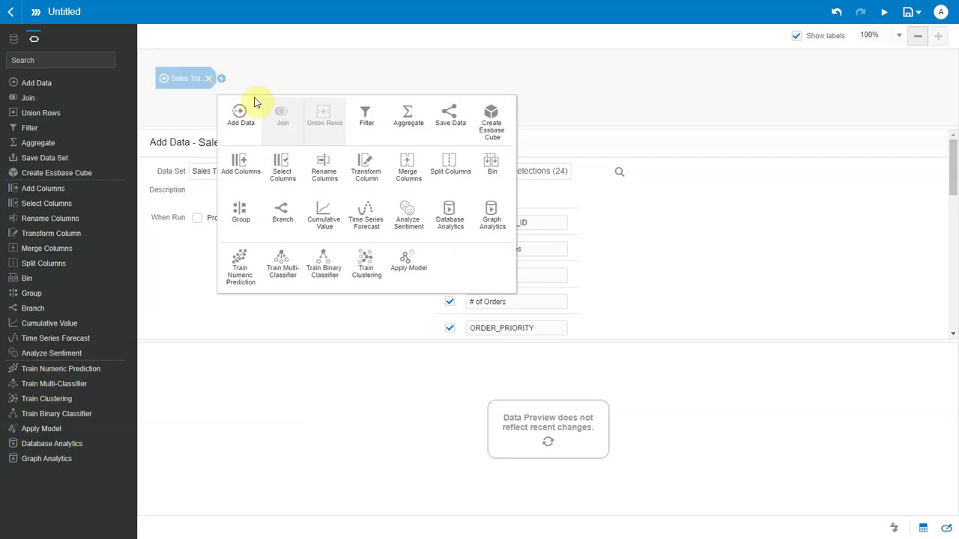
left_click(451, 222)
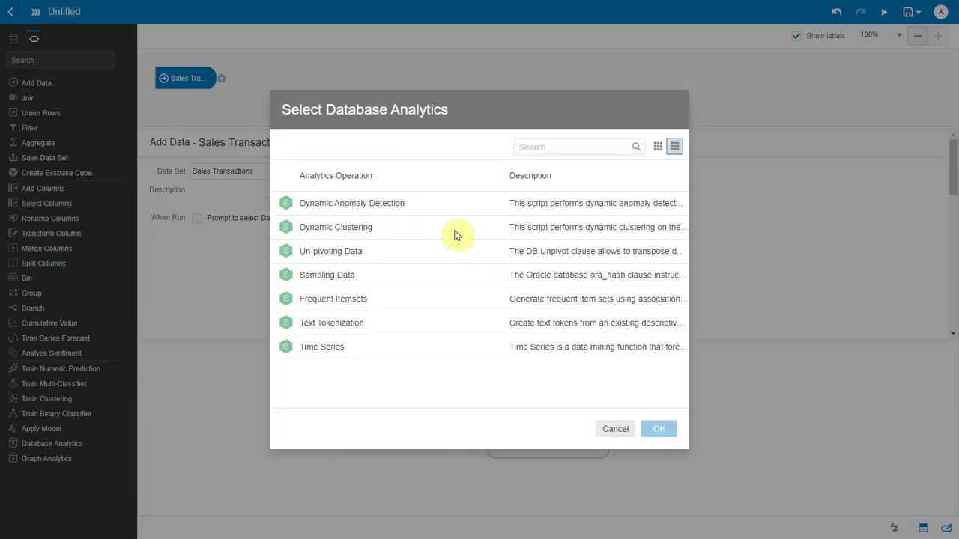
double_click(349, 298)
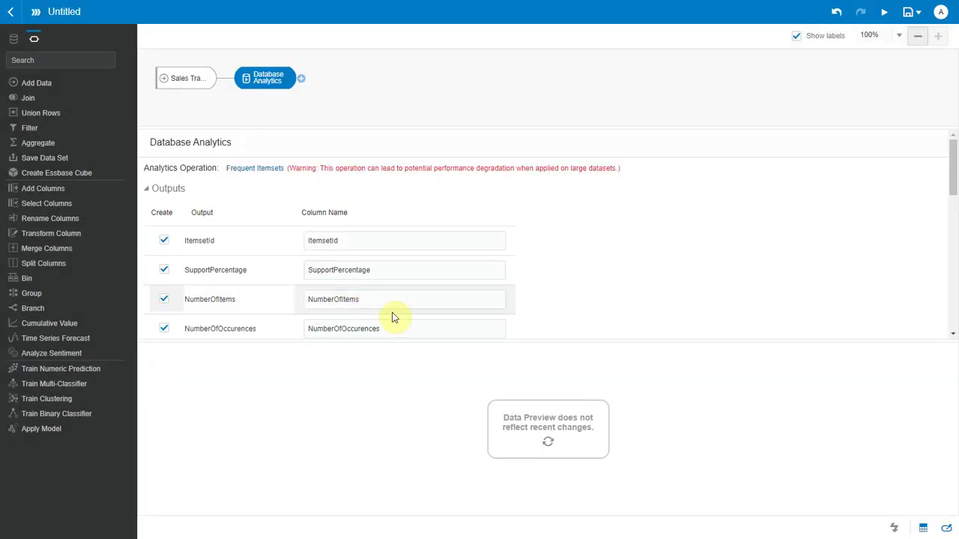
Step: Set the transaction id column to CUSTOMER_ID and the item value column to ITEM
left_click(923, 528)
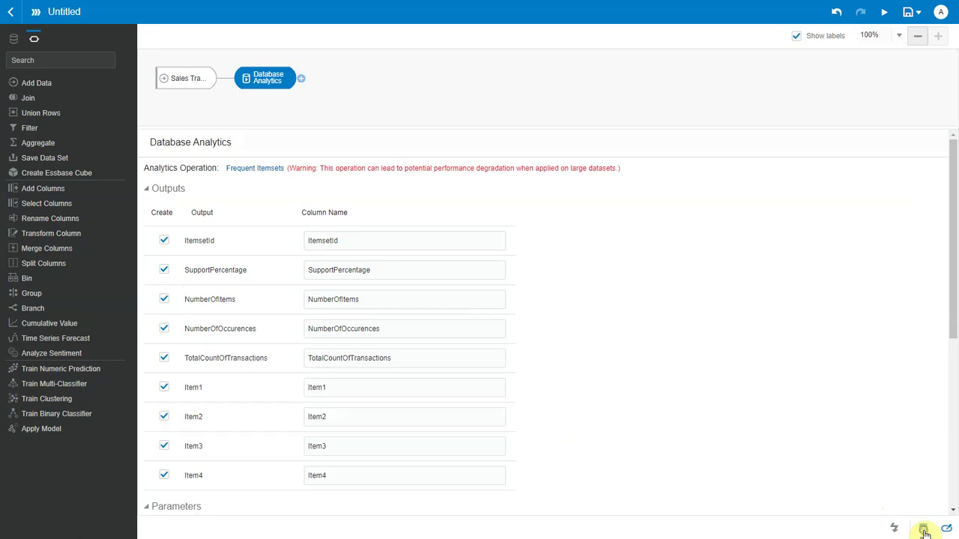
left_click(147, 188)
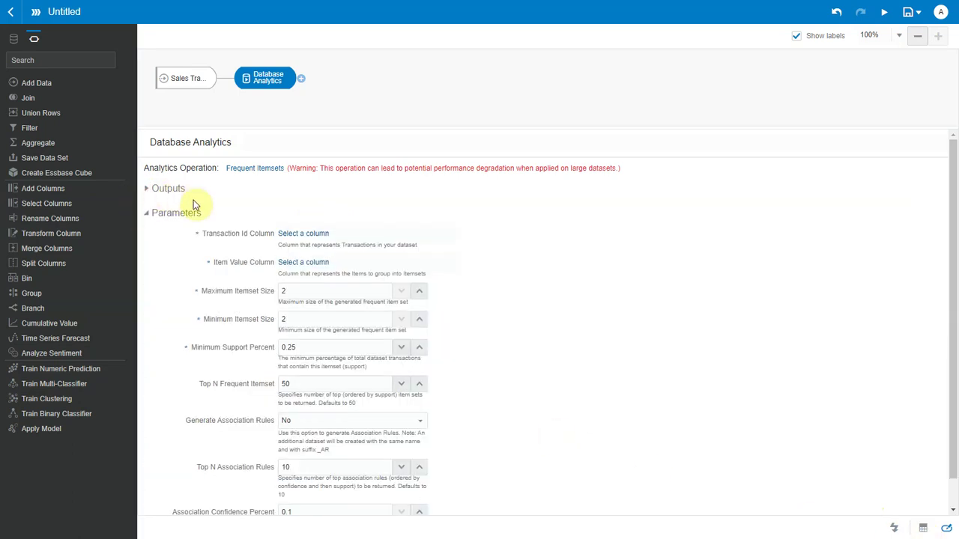
left_click(311, 233)
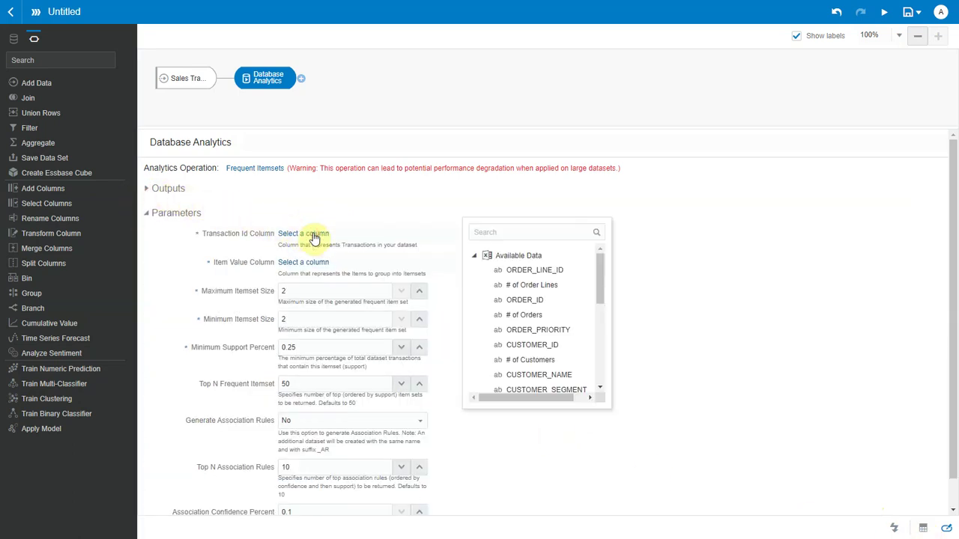
left_click(539, 346)
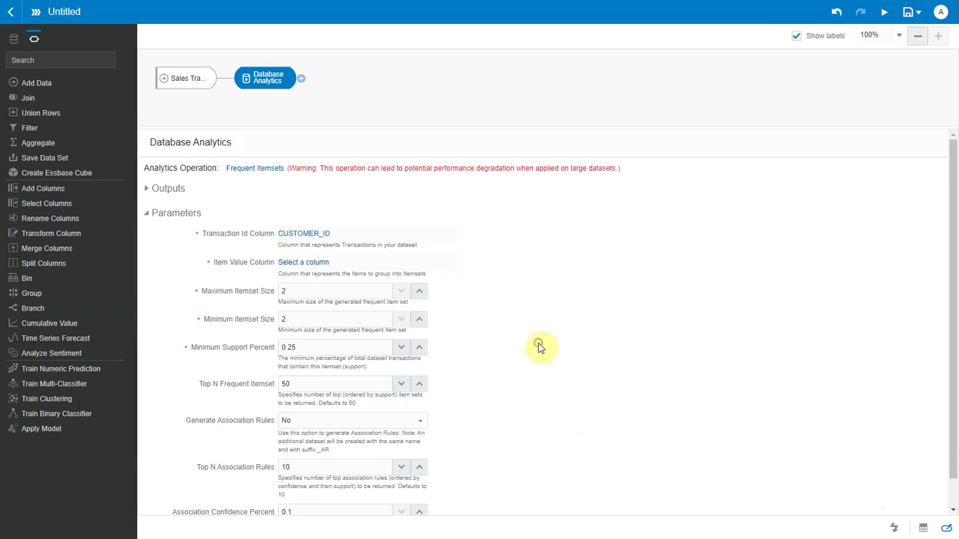
left_click(304, 264)
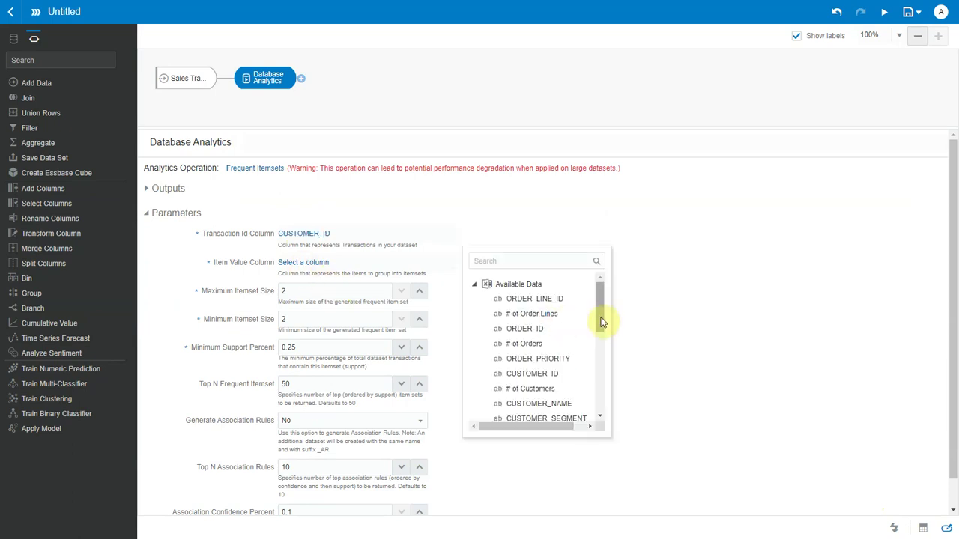
left_click_drag(601, 321, 600, 424)
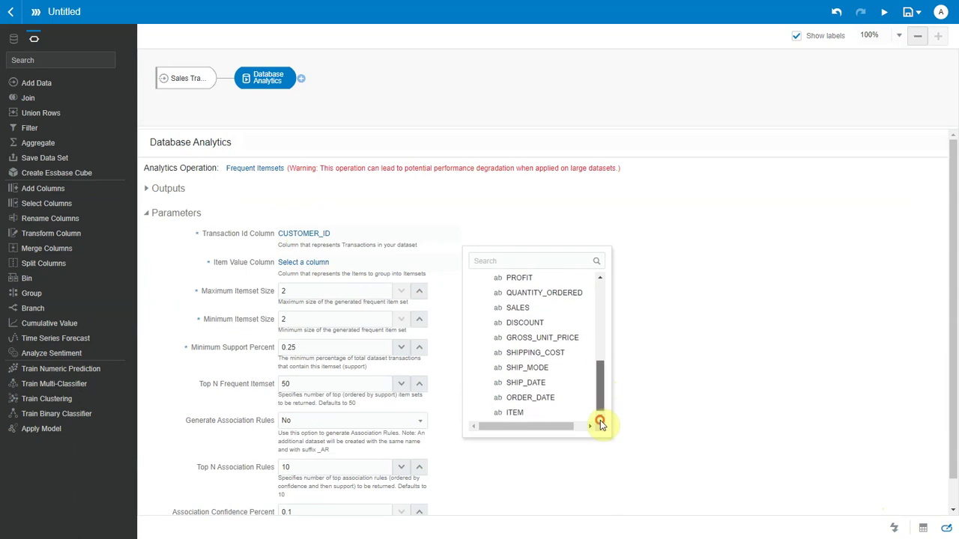
left_click(514, 412)
Step: Set the maximum itemset size to 4
left_click(301, 292)
key("BackSpace")
type("4")
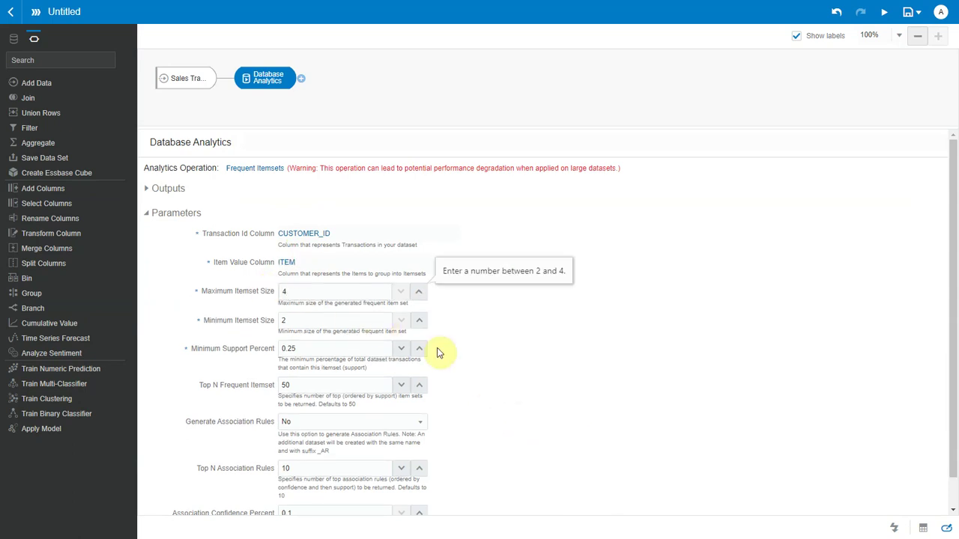
left_click(494, 382)
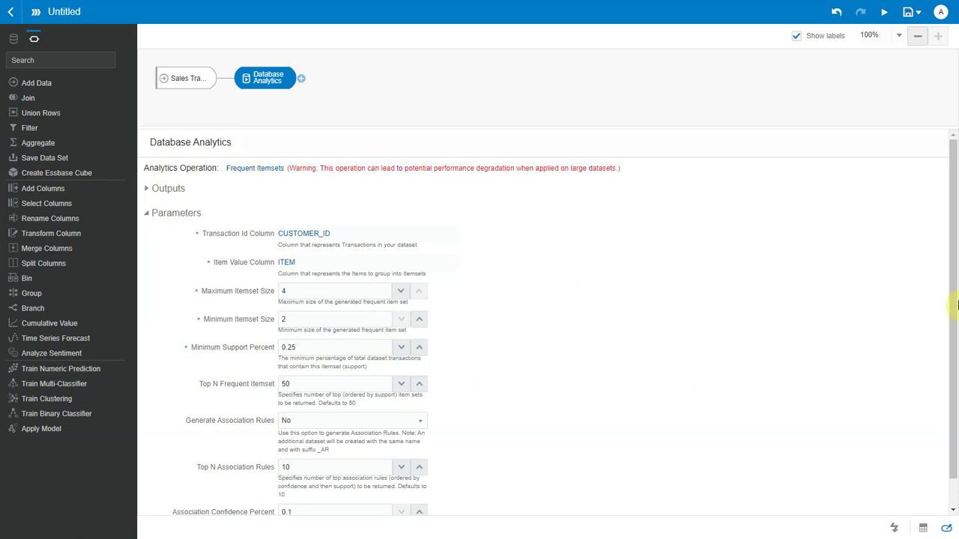
Step: Turn on association rule generation, keeping the top 100 rules
left_click_drag(952, 321, 951, 396)
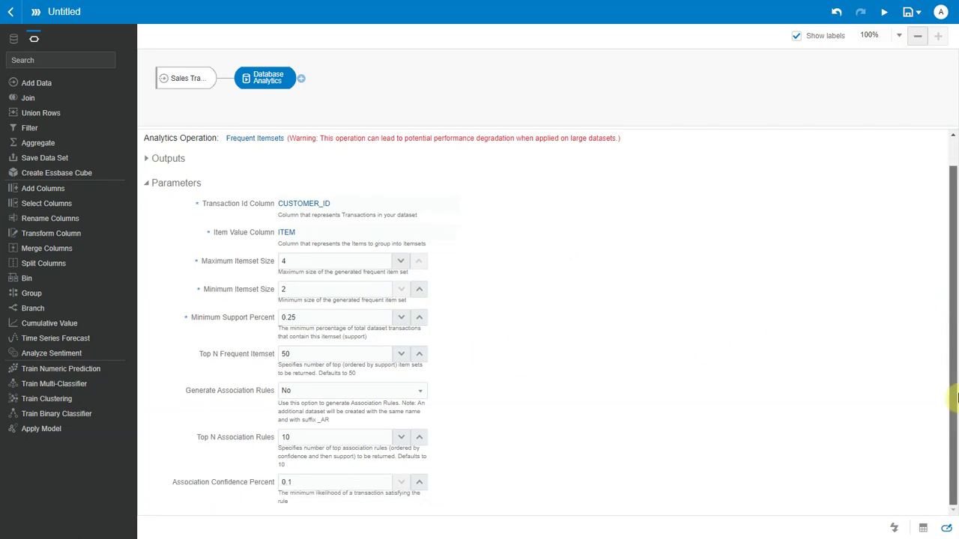
left_click(396, 391)
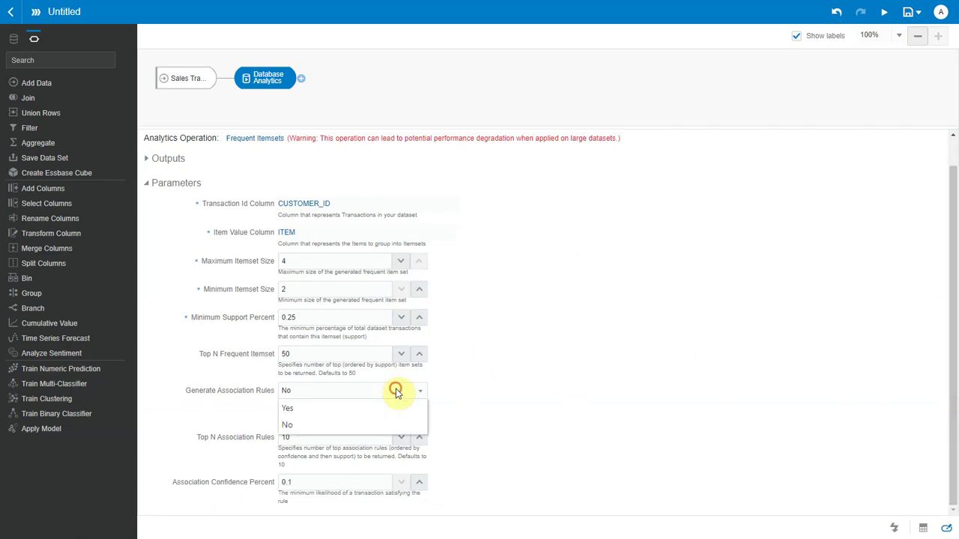
left_click(308, 409)
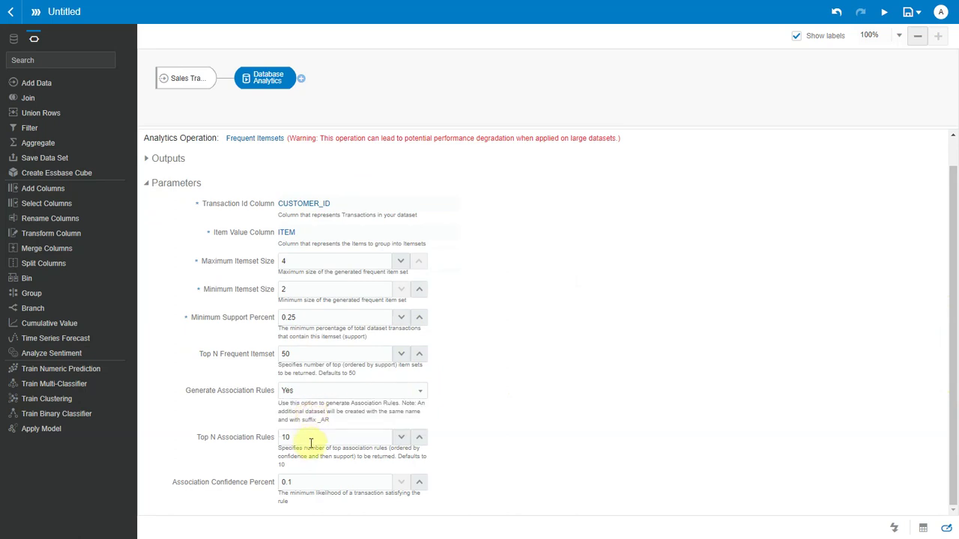
left_click(313, 439)
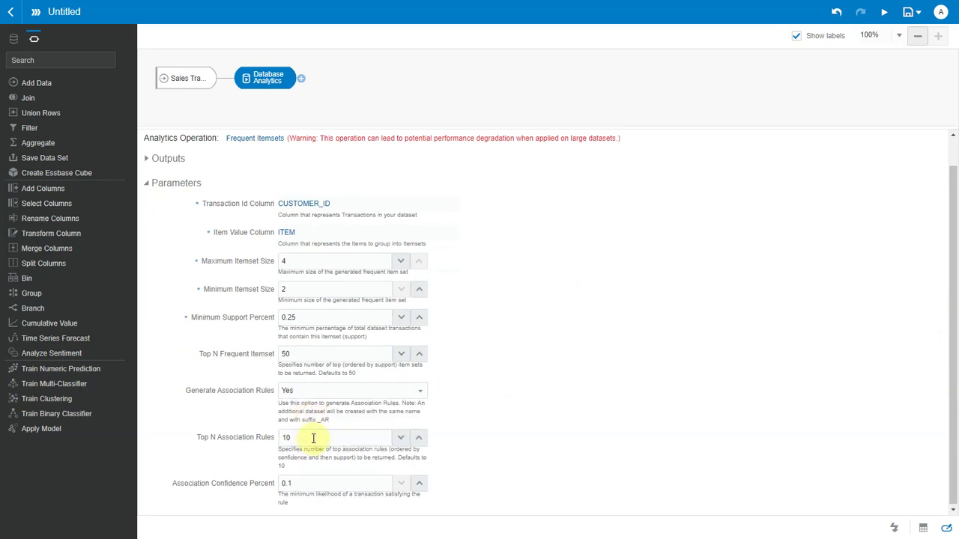
type("0")
left_click(535, 478)
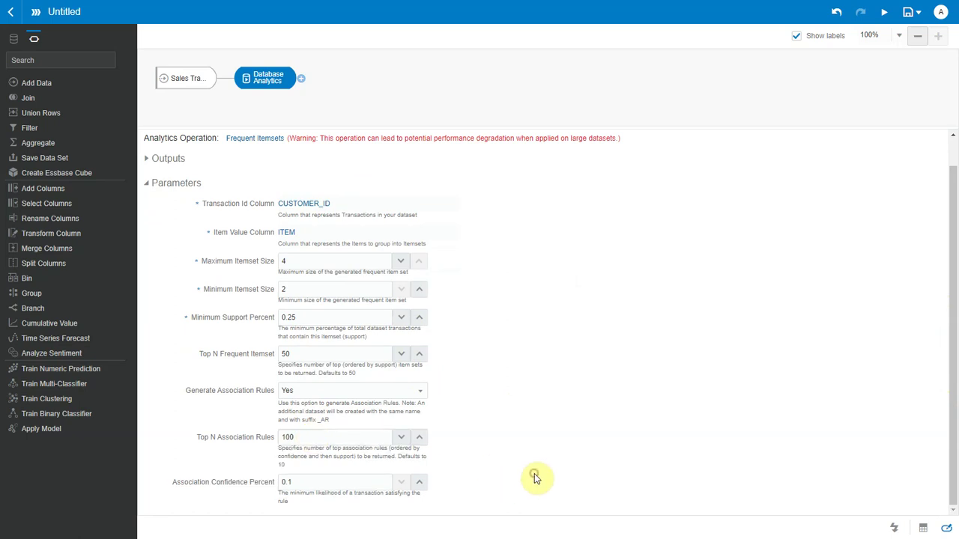
left_click(146, 164)
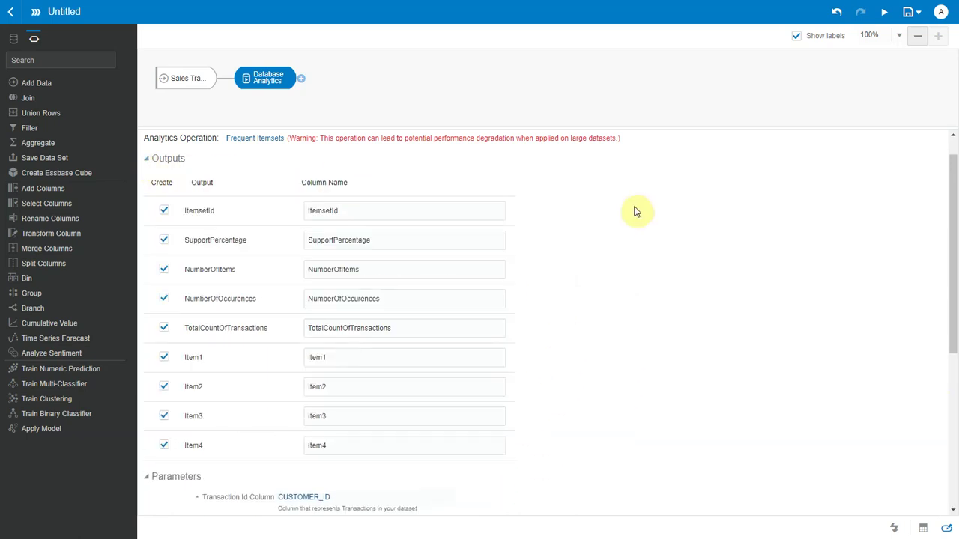
Step: Add a Save Data step named Example FIS, table FIS, with ItemsetId and NumberOfItems as attributes
left_click(303, 85)
left_click(533, 123)
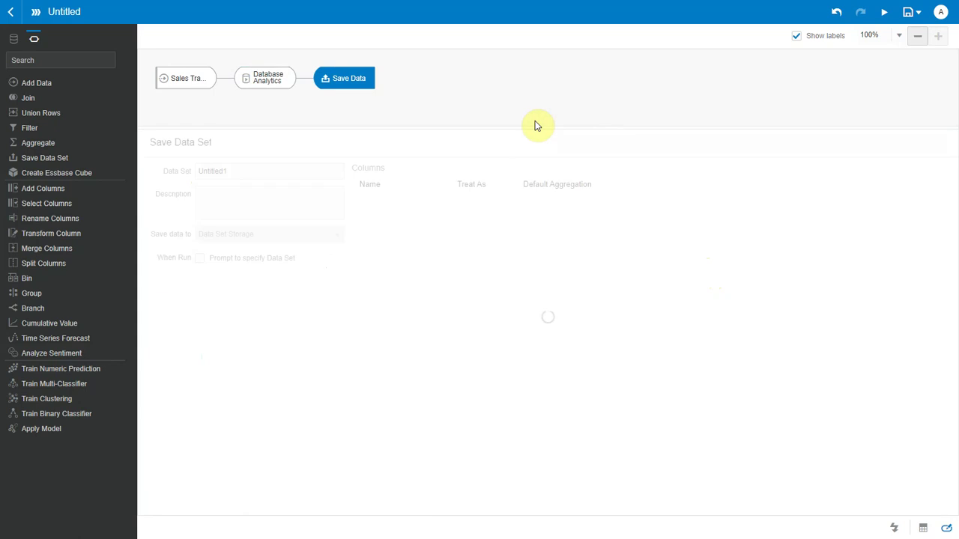
double_click(247, 178)
type("Example FIS")
left_click_drag(241, 297, 196, 297)
type("FIS")
left_click(608, 212)
left_click(602, 224)
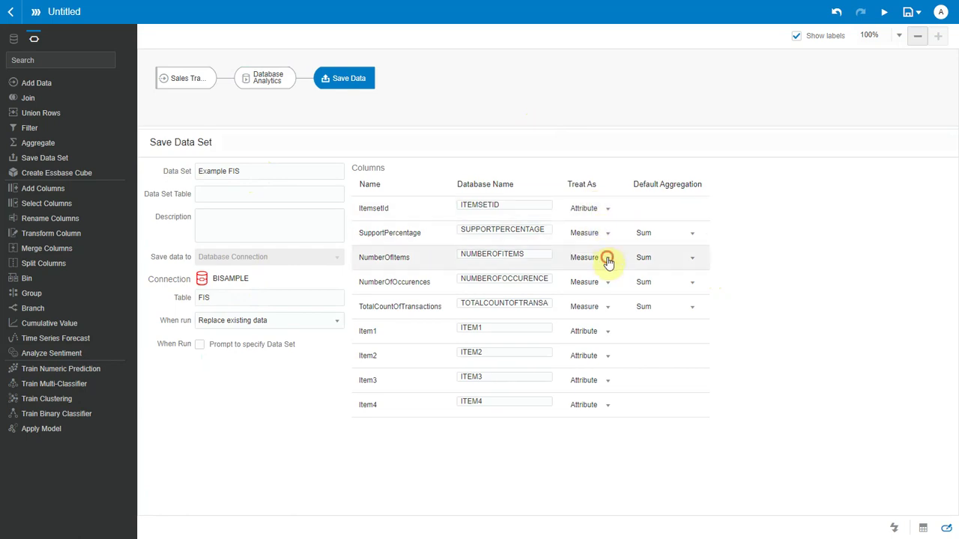
left_click(608, 257)
left_click(594, 276)
Step: Save the data flow as Example FIS AR and run it
left_click(909, 13)
type("Example FIS AR")
left_click(567, 325)
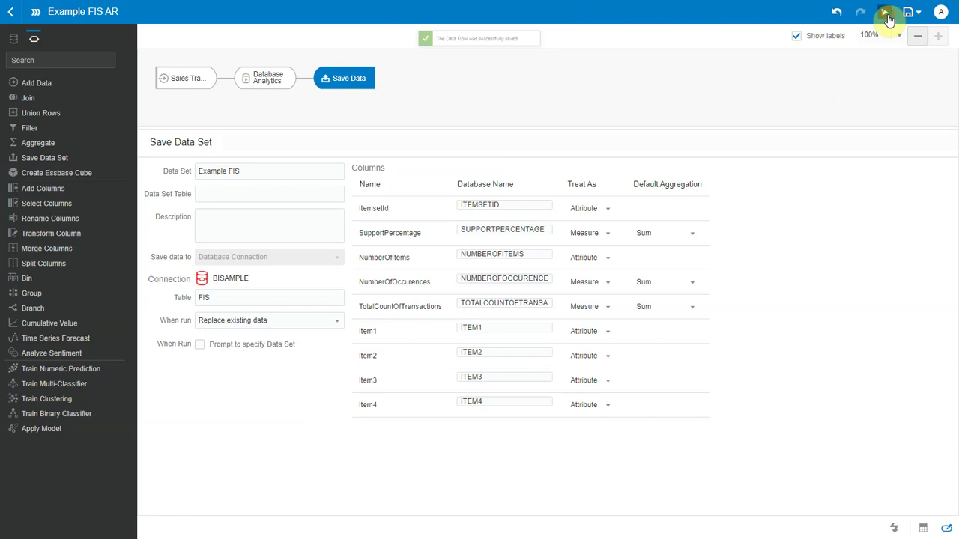
left_click(886, 14)
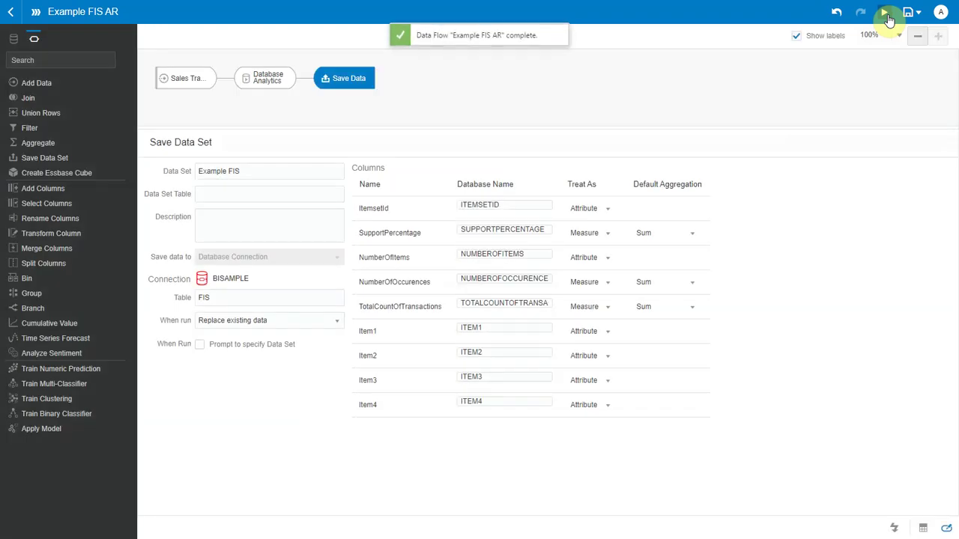
Step: Dismiss the completion message and create a project from the Example FIS_AR data set
left_click(552, 35)
left_click(12, 13)
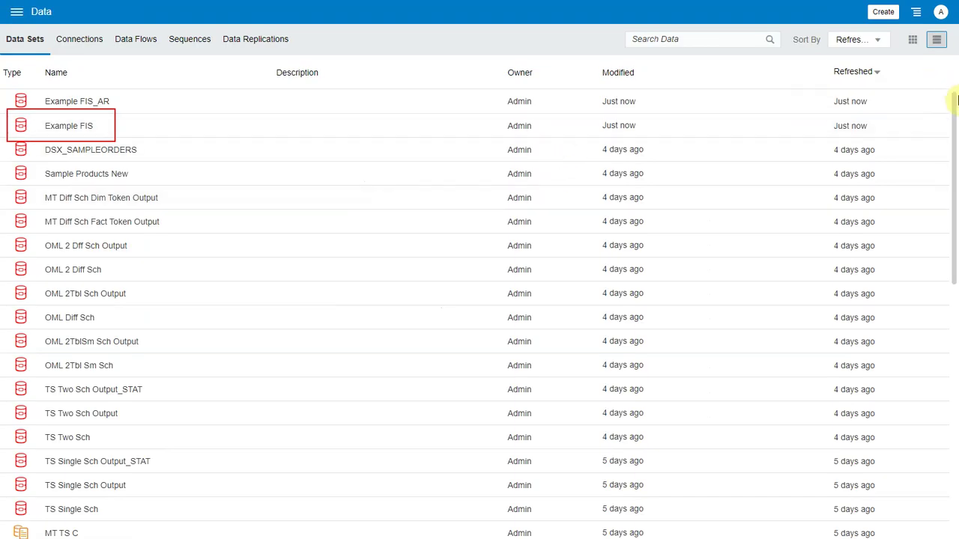
mouse_move(938, 106)
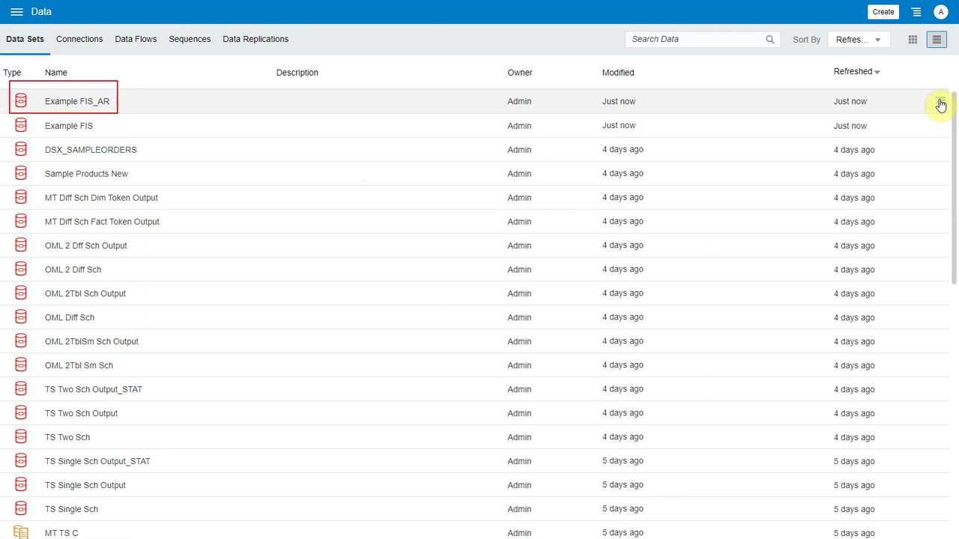
left_click(939, 102)
left_click(905, 112)
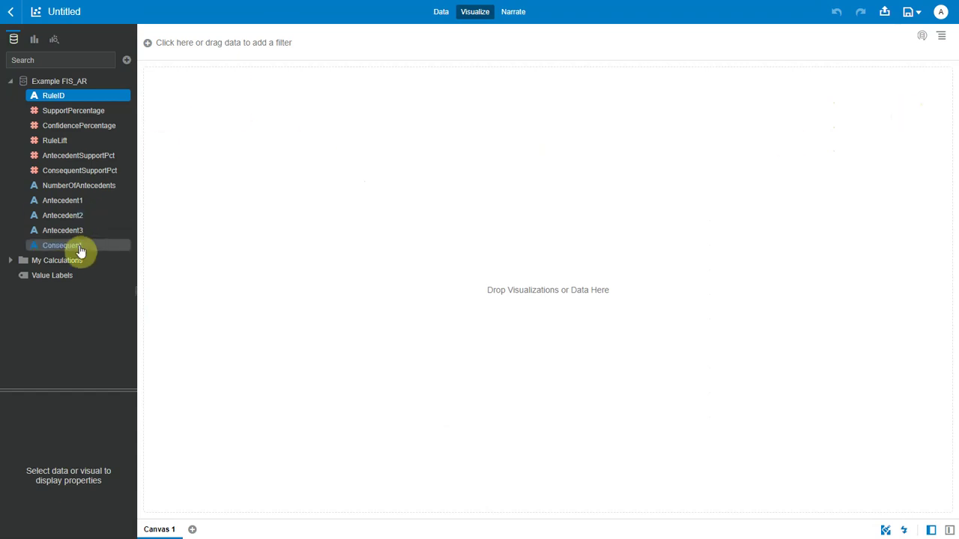
Step: Show all fields from RuleID to Consequent as a table and scroll through its 100 rules
left_click(80, 251, "shift")
right_click(79, 250)
left_click(143, 270)
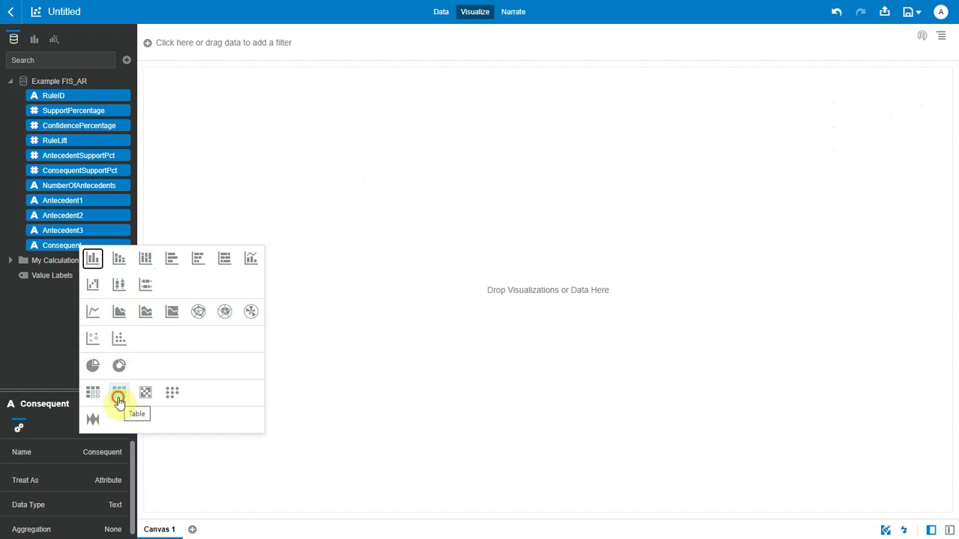
left_click(117, 400)
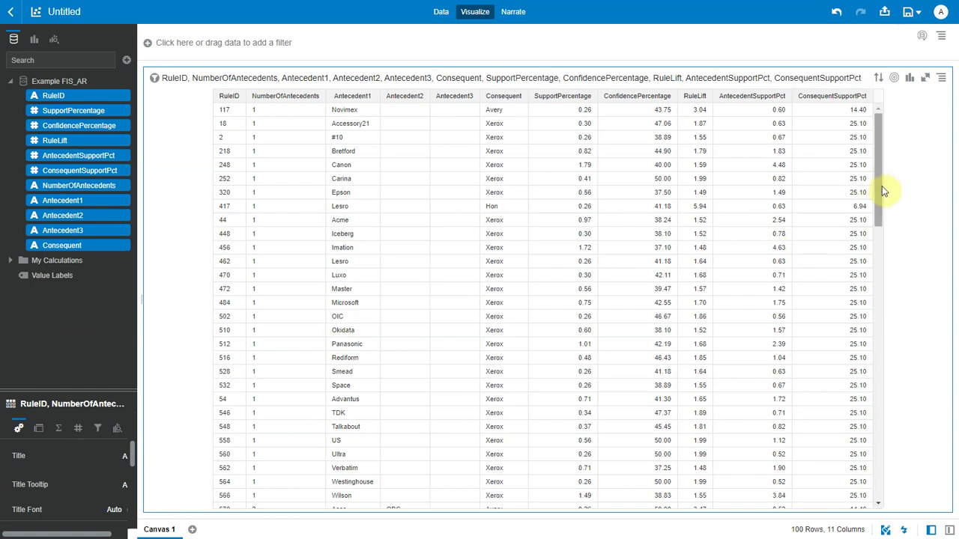
left_click_drag(881, 186, 871, 509)
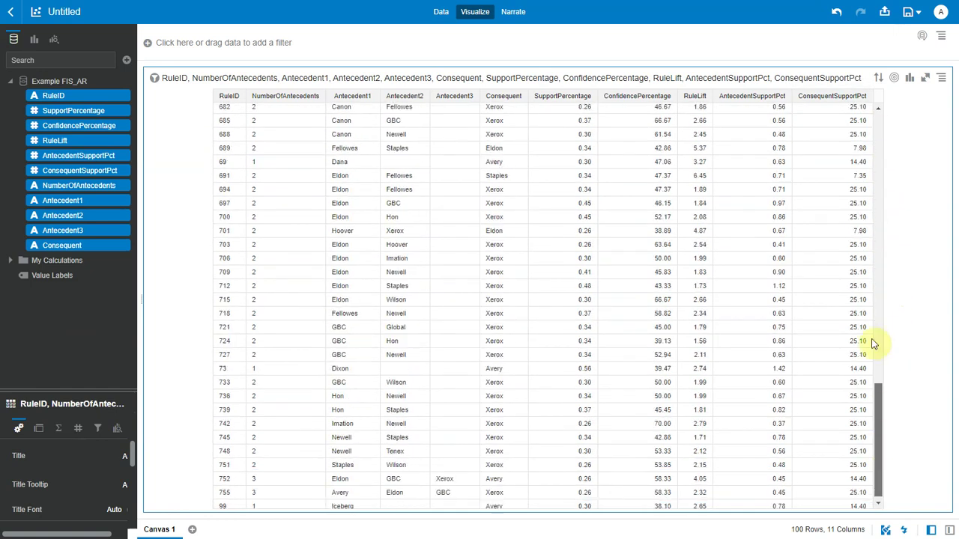
scroll(873, 235, "up", 15)
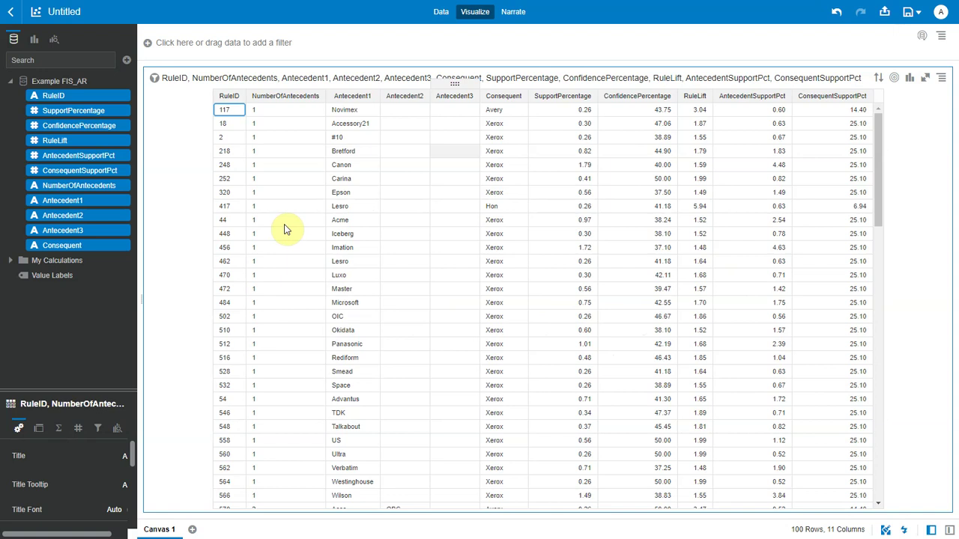
Step: Filter the canvas on Consequent = Avery, leaving 16 rules in the table
left_click(62, 245)
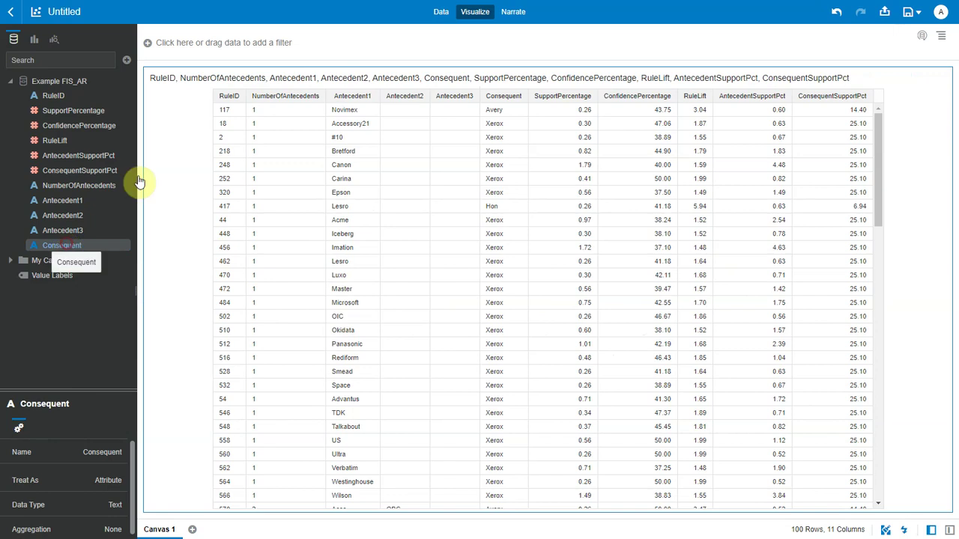
left_click_drag(205, 81, 235, 45)
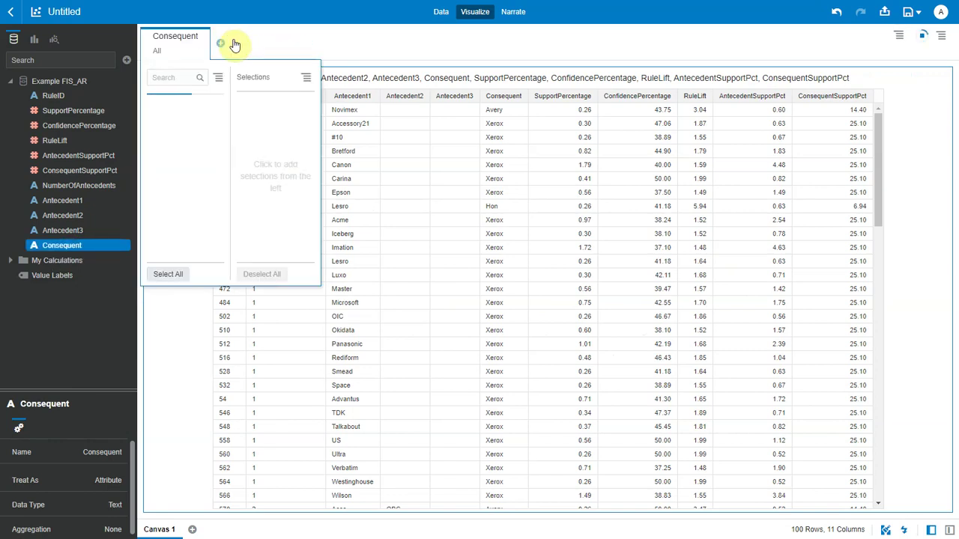
left_click(160, 110)
left_click(355, 38)
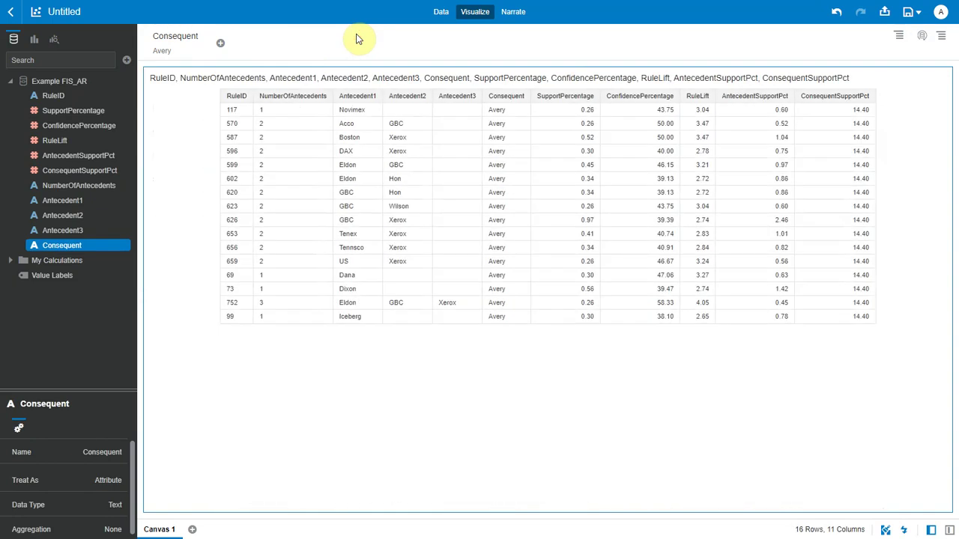
left_click(327, 107)
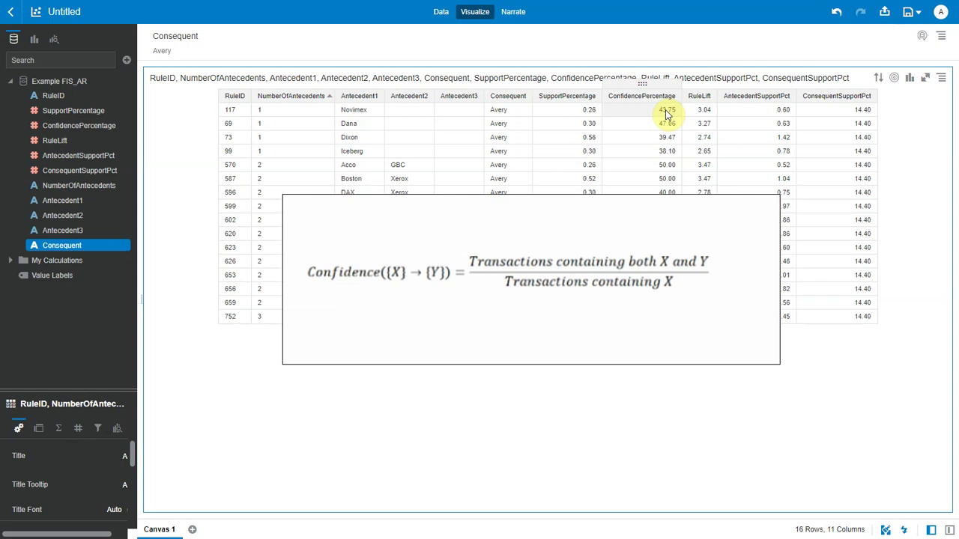
Step: Sort the table by ConfidencePercentage from high to low
left_click(678, 102)
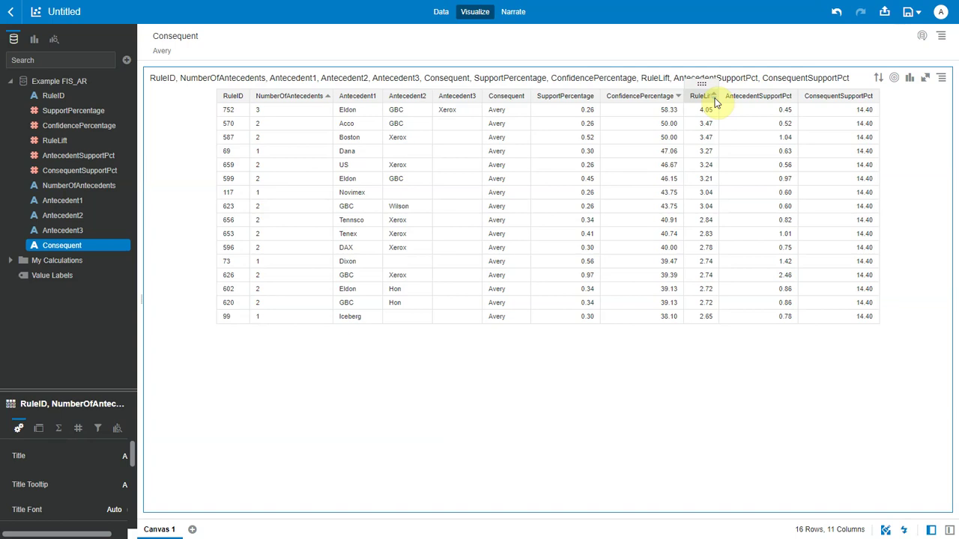
Step: Sort the table by RuleLift from high to low
left_click(714, 99)
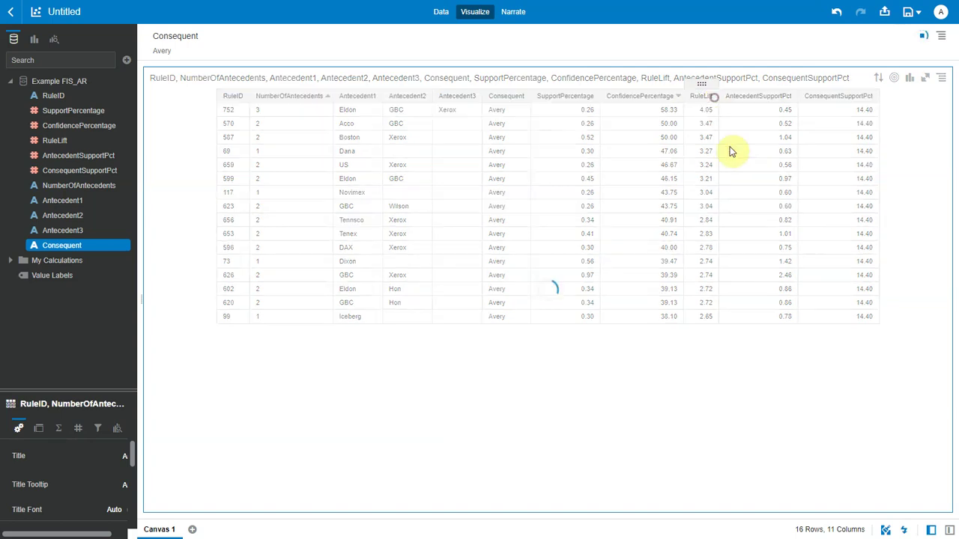